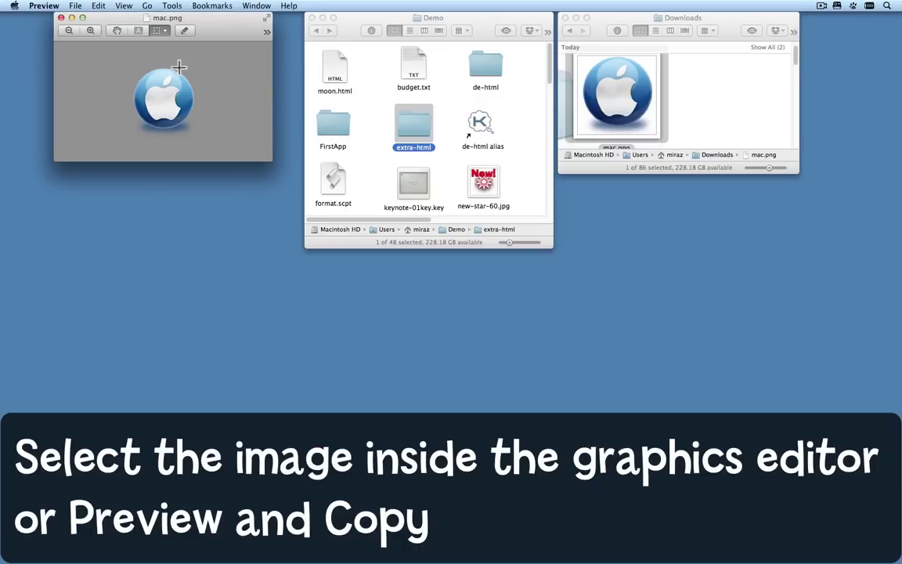
Select the blue Apple globe in mac.png with a rectangular selection and copy it
{"action": "left_click", "coordinate": [174, 7]}
{"action": "left_click", "coordinate": [201, 94]}
{"action": "left_click_drag", "start_coordinate": [129, 66], "coordinate": [202, 133]}
{"action": "left_click", "coordinate": [98, 7]}
{"action": "left_click", "coordinate": [109, 55]}
{"action": "left_click", "coordinate": [46, 7]}
Quit Preview and select the FirstApp folder in the Demo window
{"action": "left_click", "coordinate": [68, 108]}
{"action": "left_click", "coordinate": [338, 123]}
{"action": "left_click", "coordinate": [342, 138]}
Paste the Apple globe onto FirstApp's icon in its Get Info window, then close it
{"action": "left_click", "coordinate": [68, 6]}
{"action": "left_click", "coordinate": [100, 115]}
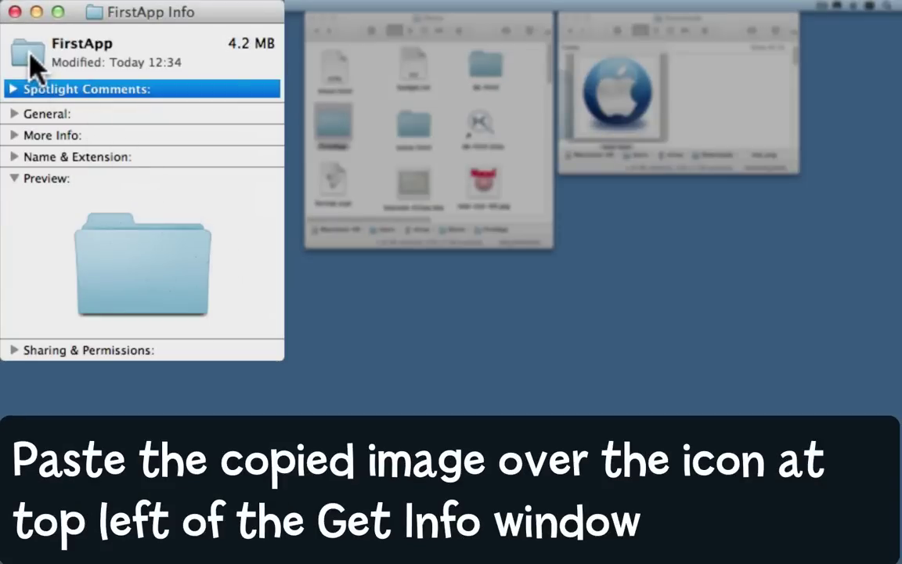
{"action": "left_click", "coordinate": [30, 56]}
{"action": "left_click", "coordinate": [93, 3]}
{"action": "left_click", "coordinate": [90, 114]}
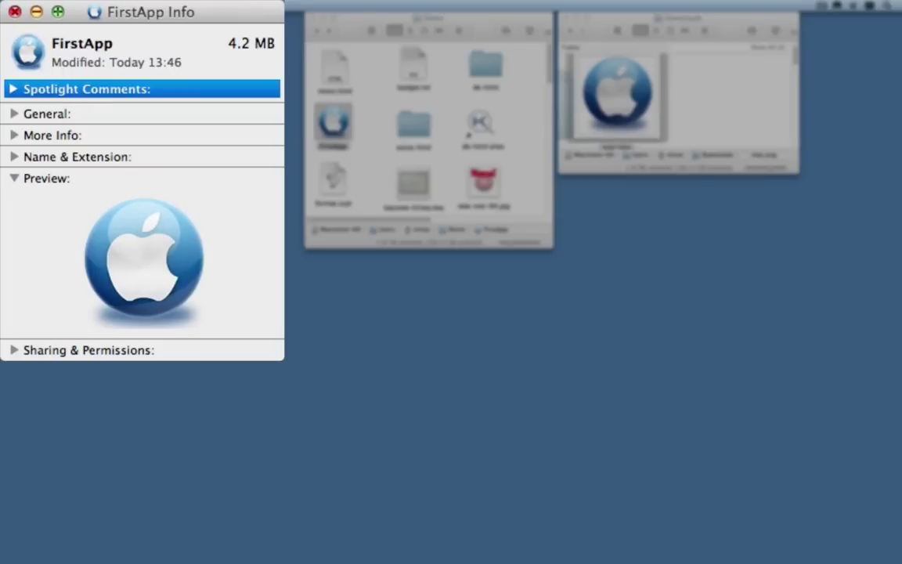
{"action": "left_click", "coordinate": [14, 11]}
Copy the de-html alias icon from its Get Info window, then close it
{"action": "left_click", "coordinate": [311, 245]}
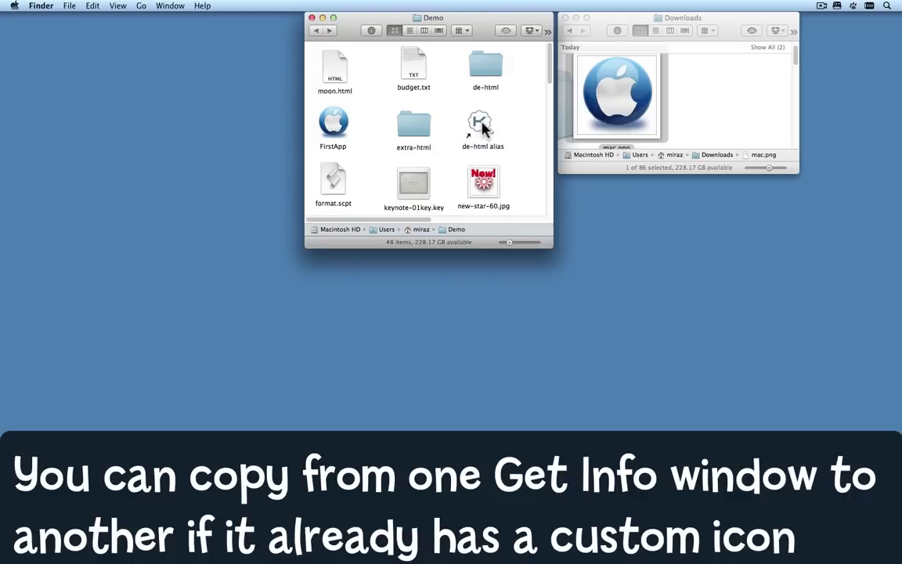
{"action": "left_click", "coordinate": [481, 128]}
{"action": "left_click", "coordinate": [74, 6]}
{"action": "left_click", "coordinate": [93, 116]}
{"action": "left_click", "coordinate": [20, 47]}
{"action": "left_click", "coordinate": [93, 6]}
{"action": "left_click", "coordinate": [103, 57]}
{"action": "left_click", "coordinate": [13, 22]}
Paste the copied icon onto moon.html in its Get Info window, then close it
{"action": "left_click", "coordinate": [339, 69]}
{"action": "left_click", "coordinate": [69, 6]}
{"action": "left_click", "coordinate": [98, 115]}
{"action": "left_click", "coordinate": [21, 45]}
{"action": "left_click", "coordinate": [92, 6]}
{"action": "left_click", "coordinate": [114, 67]}
{"action": "left_click", "coordinate": [13, 23]}
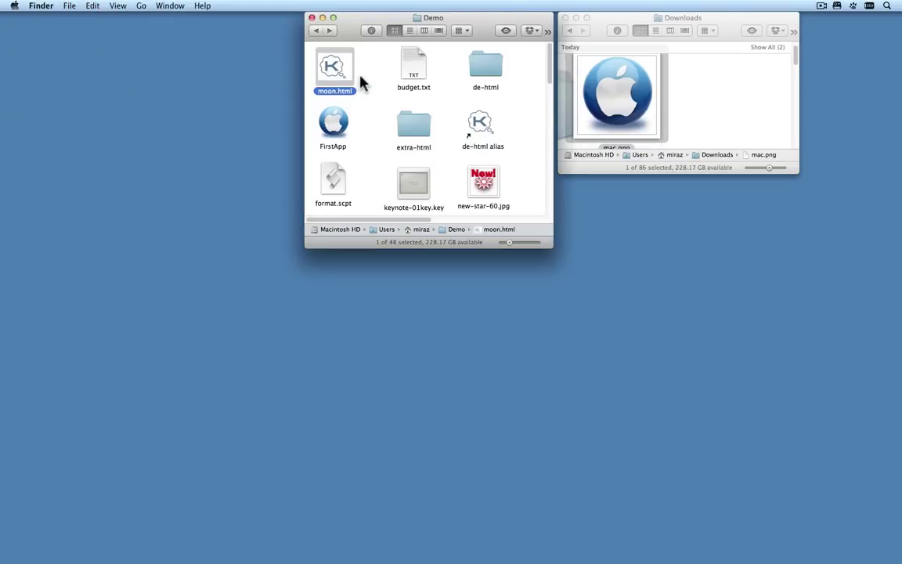